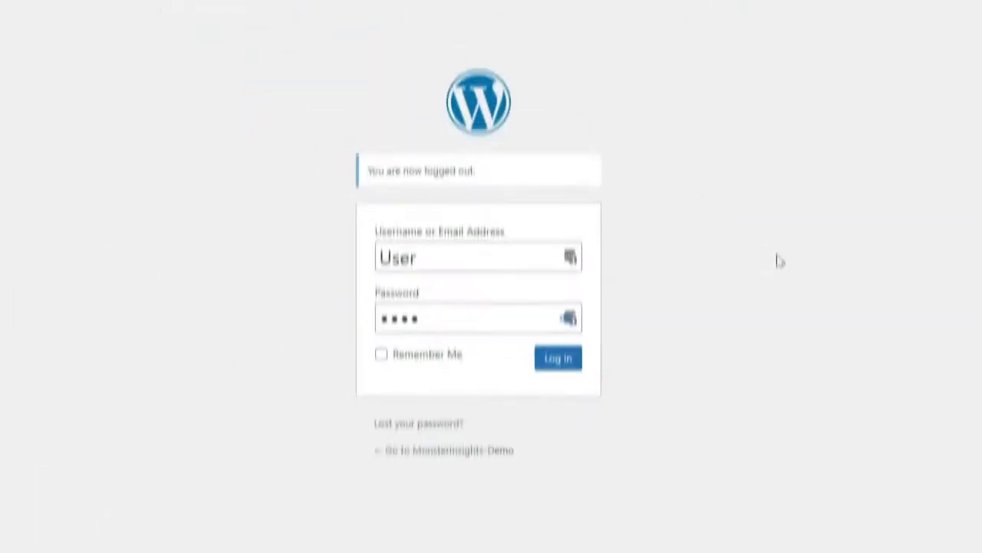
Sign in to WordPress and go to the MonsterInsights Reports under Insights.
{"action": "left_click", "coordinate": [591, 371]}
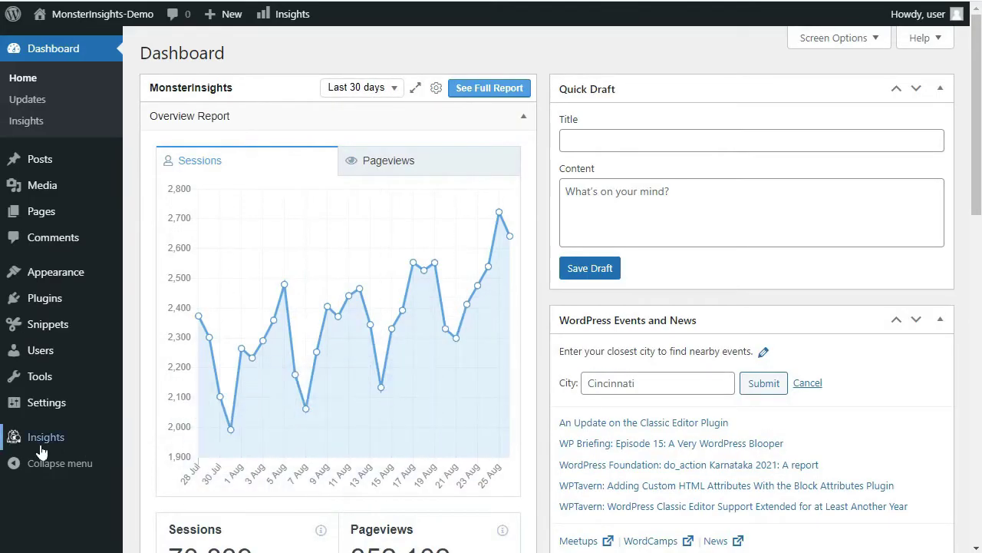
{"action": "mouse_move", "coordinate": [40, 451]}
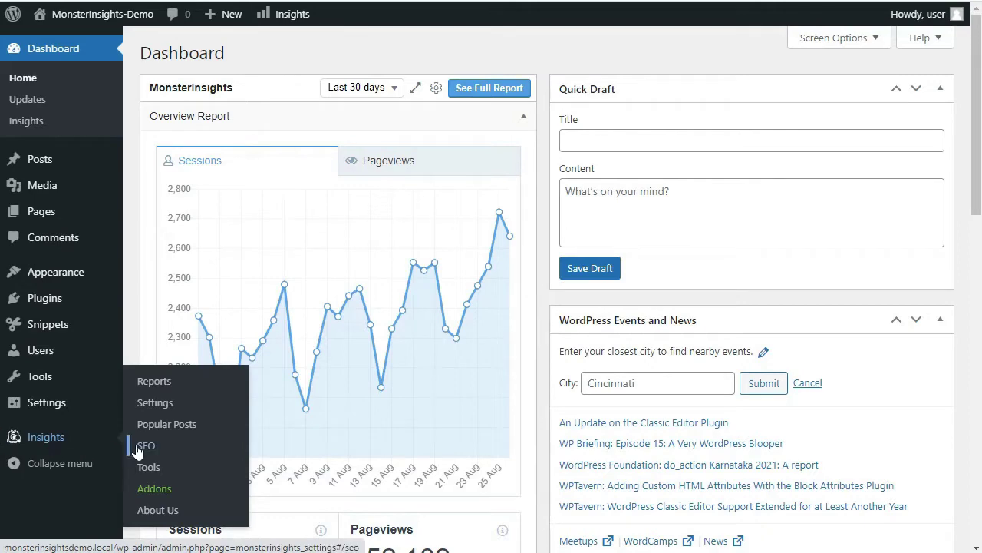
{"action": "left_click", "coordinate": [155, 382]}
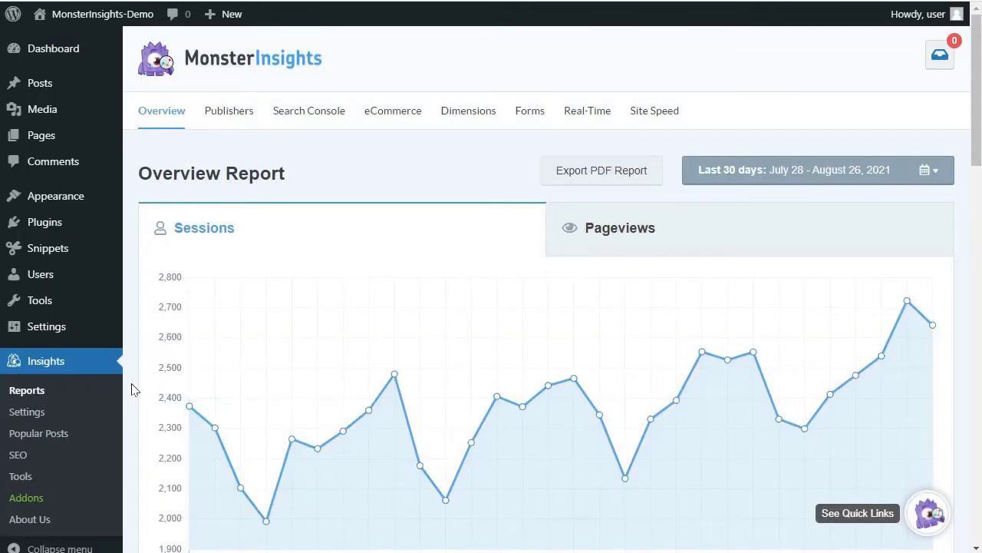
Review the Overview Report down to Top Posts/Pages, then go to the Insights Addons list.
{"action": "scroll", "coordinate": [132, 389], "scroll_direction": "down", "scroll_amount": 7}
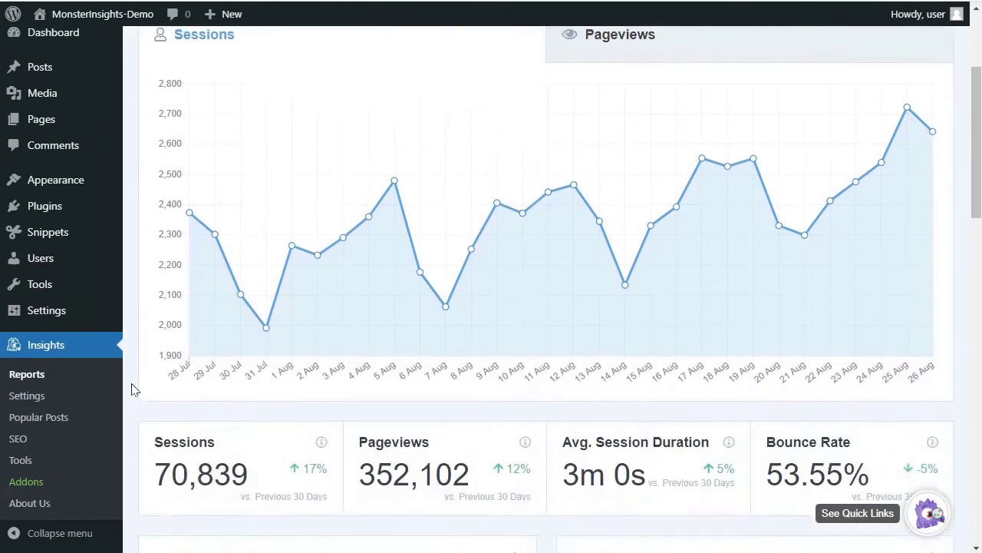
{"action": "scroll", "coordinate": [131, 389], "scroll_direction": "down", "scroll_amount": 8}
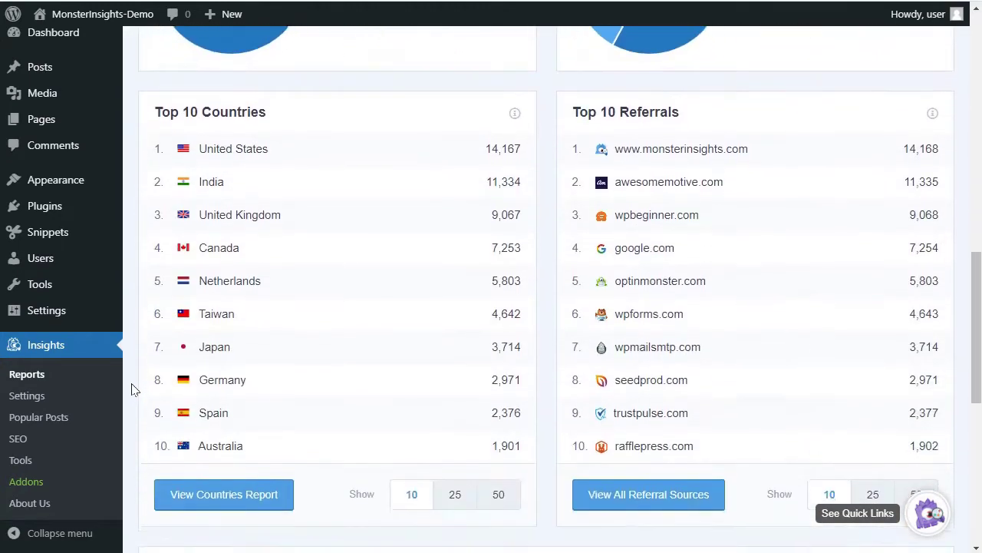
{"action": "scroll", "coordinate": [131, 389], "scroll_direction": "down", "scroll_amount": 1}
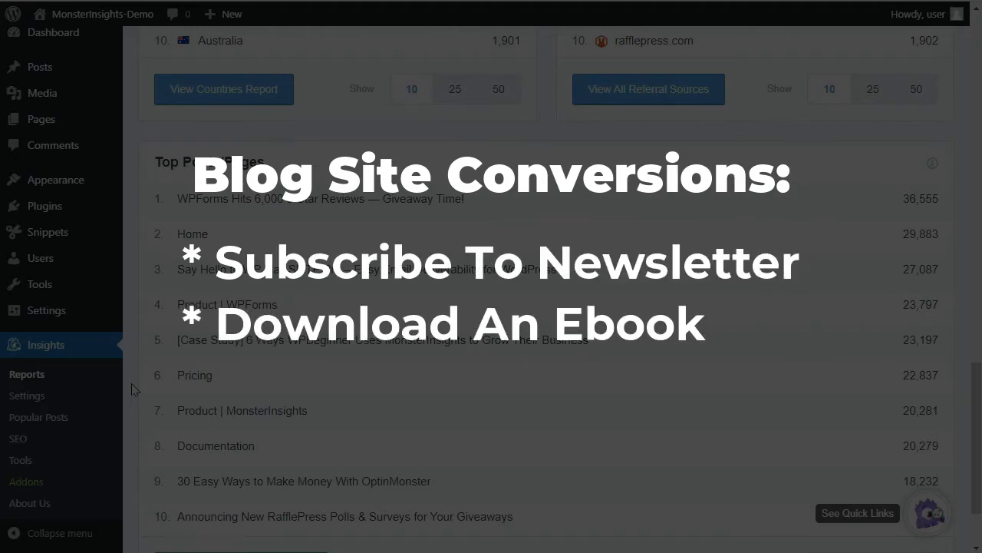
{"action": "scroll", "coordinate": [131, 389], "scroll_direction": "down", "scroll_amount": 2}
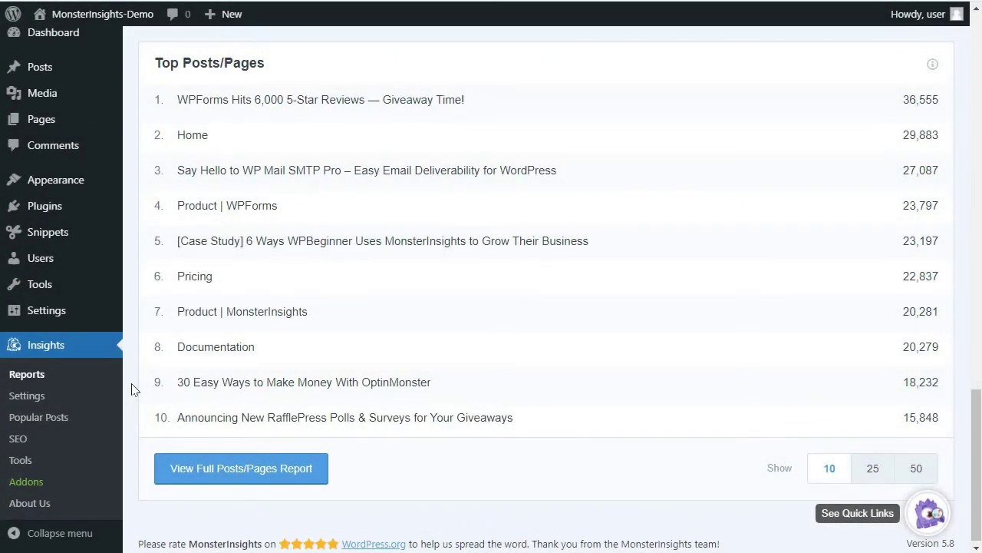
{"action": "left_click", "coordinate": [27, 481]}
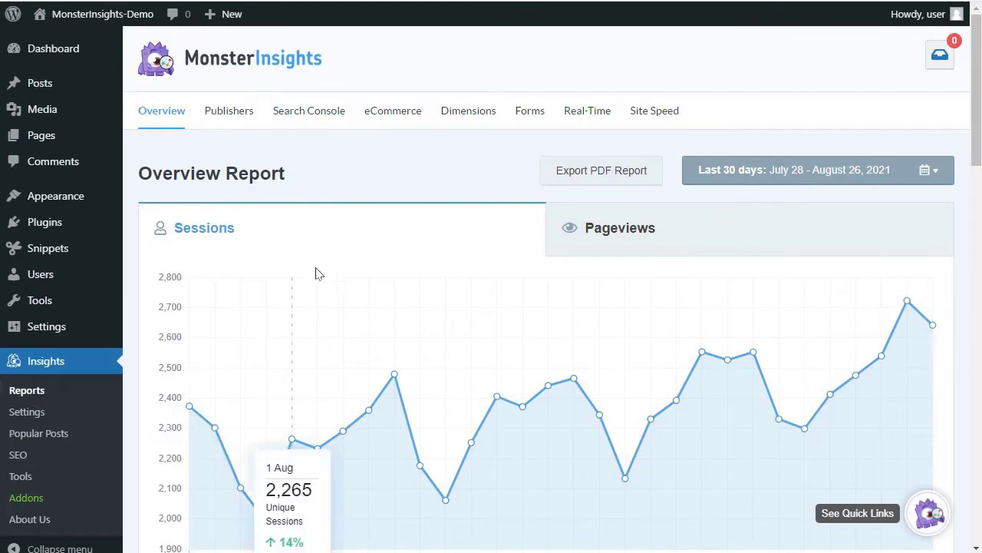
Show the eCommerce Report with 632 transactions and 57,750 revenue, down to Top Conversion Sources.
{"action": "left_click", "coordinate": [391, 115]}
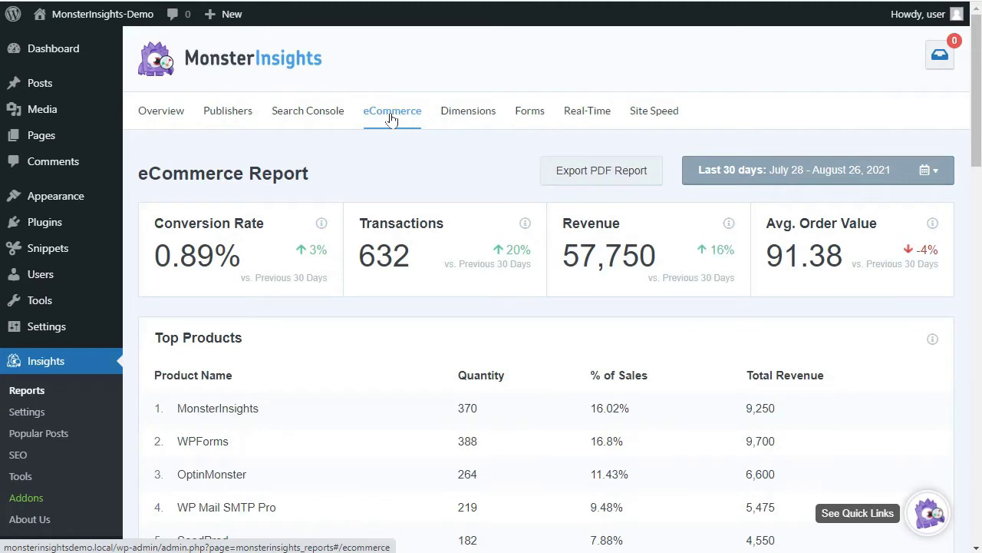
{"action": "scroll", "coordinate": [391, 119], "scroll_direction": "down", "scroll_amount": 10}
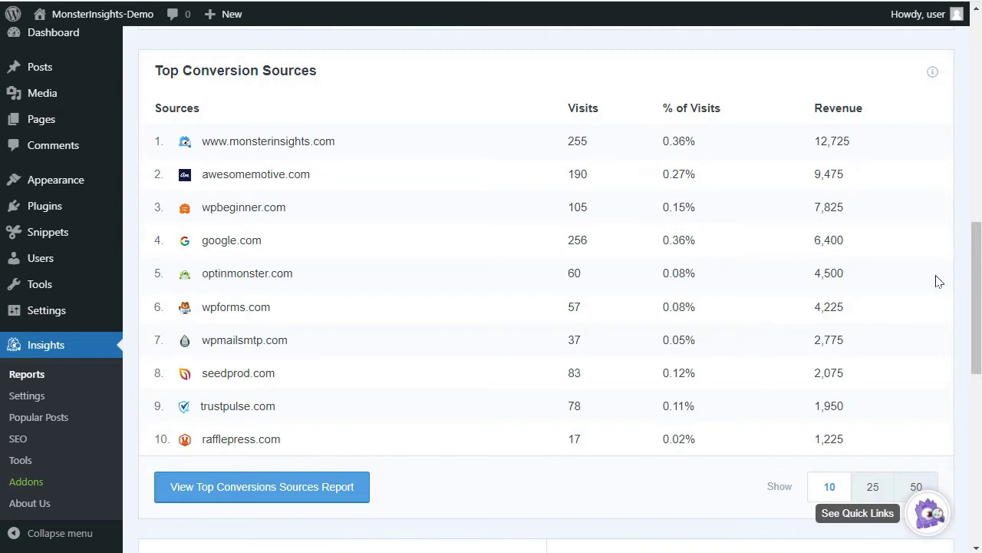
Check the Forms addon card in the Insights Addons list, then return to MonsterInsights Reports.
{"action": "left_click", "coordinate": [26, 482]}
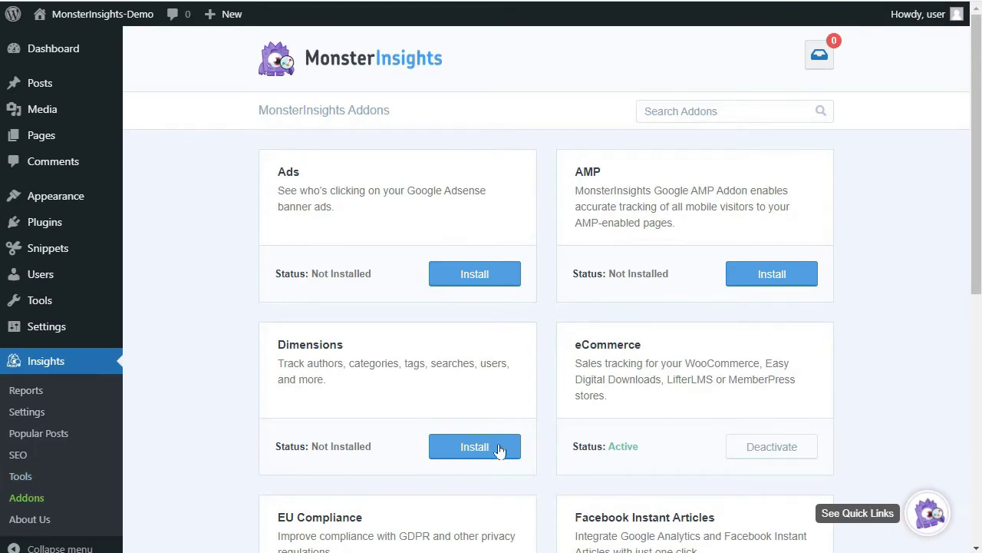
{"action": "scroll", "coordinate": [888, 349], "scroll_direction": "down", "scroll_amount": 3}
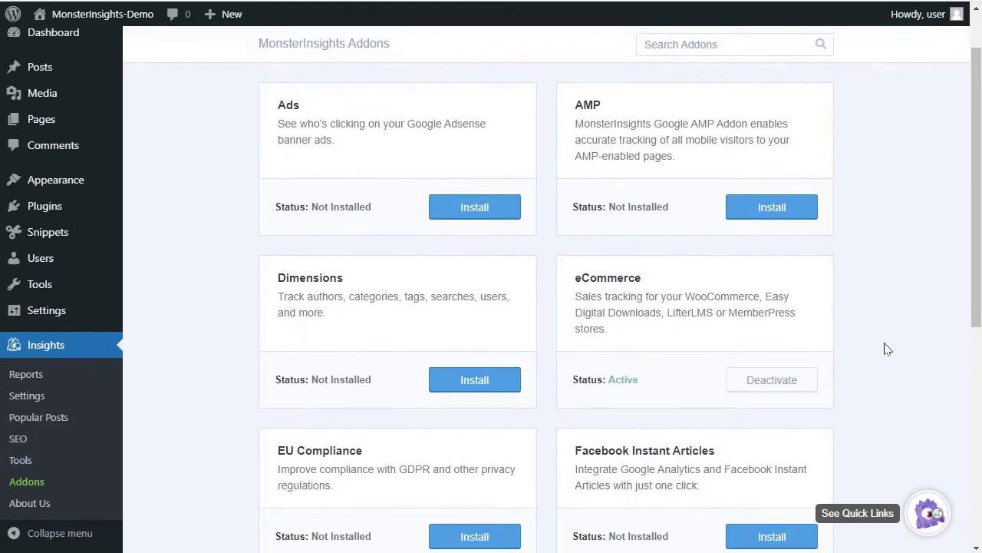
{"action": "scroll", "coordinate": [882, 350], "scroll_direction": "down", "scroll_amount": 3}
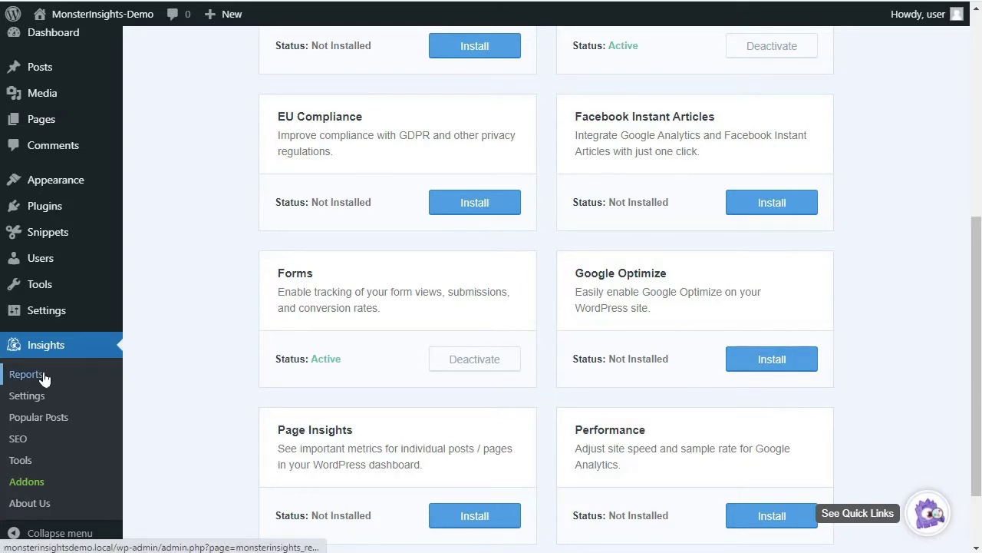
{"action": "left_click", "coordinate": [44, 376]}
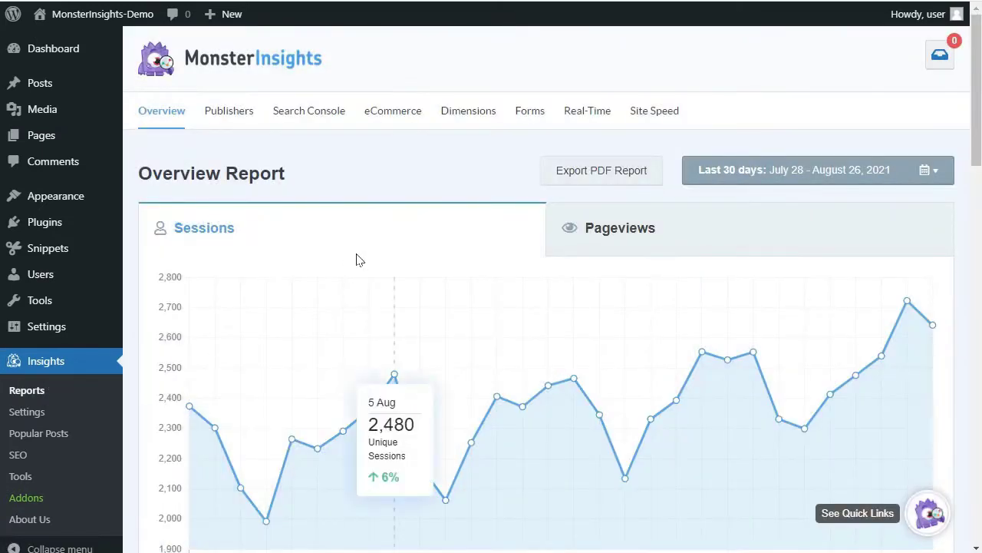
Switch to the Forms Report showing conversions per form.
{"action": "left_click", "coordinate": [528, 114]}
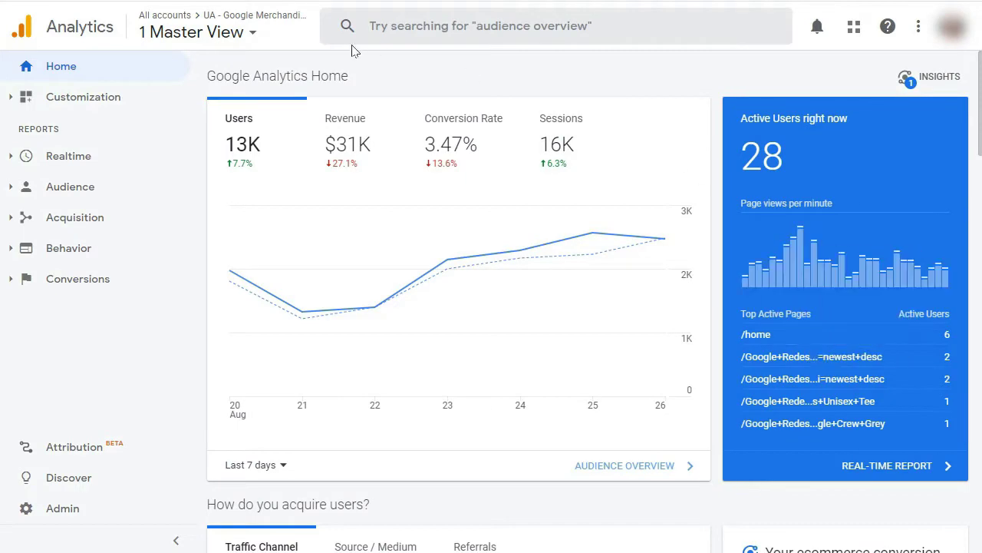
Keep the 1 Master View and go to Behavior › Site Content › Landing Pages.
{"action": "left_click", "coordinate": [254, 33]}
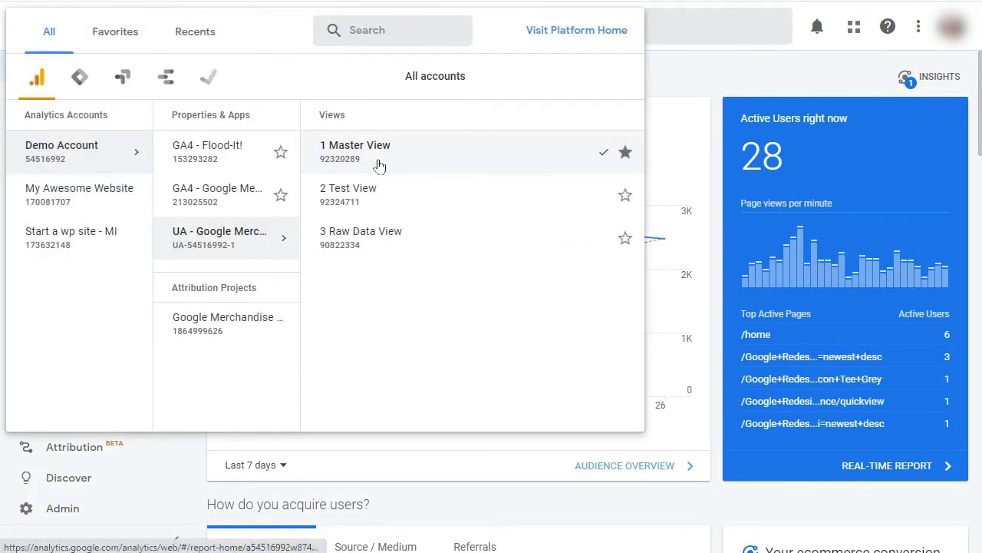
{"action": "left_click", "coordinate": [22, 436]}
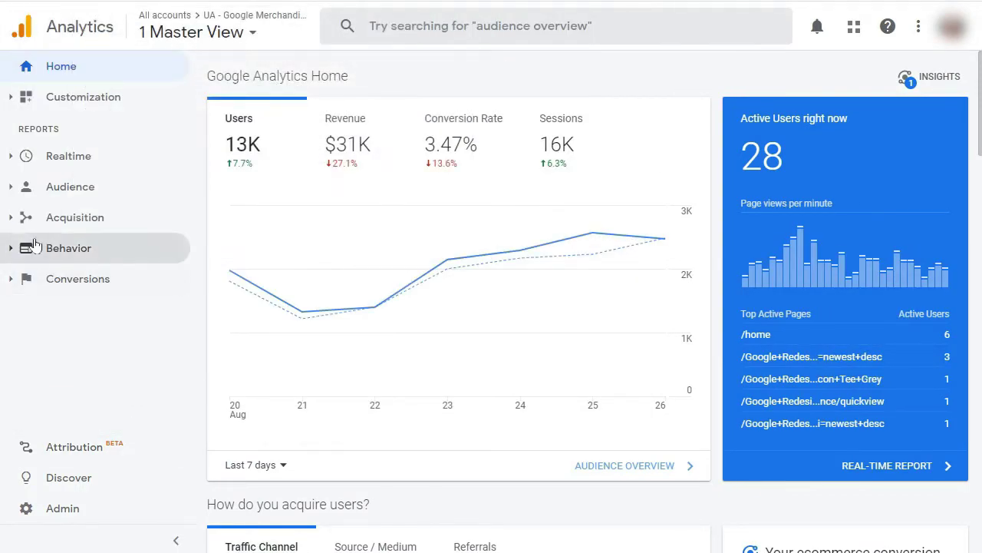
{"action": "left_click", "coordinate": [25, 244]}
{"action": "left_click", "coordinate": [53, 330]}
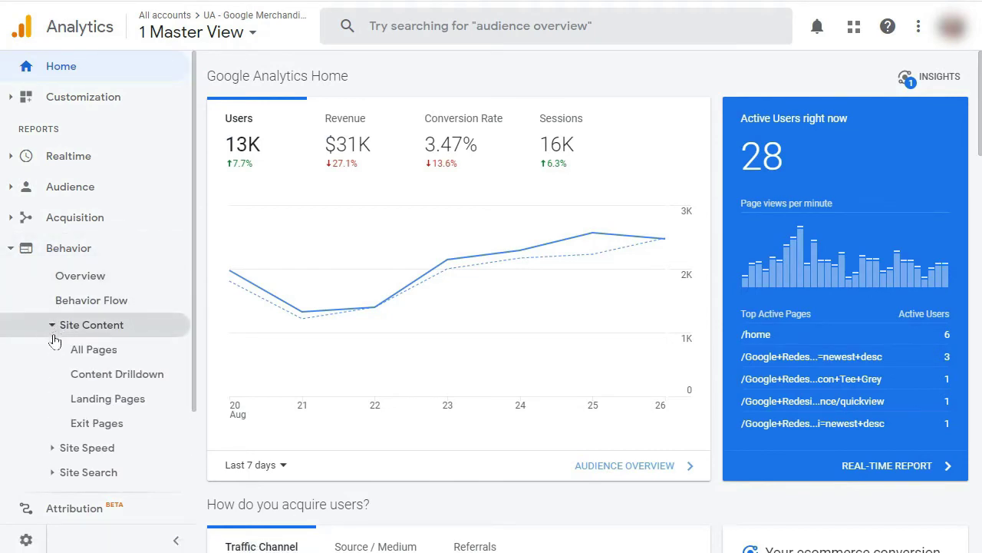
{"action": "left_click", "coordinate": [76, 399]}
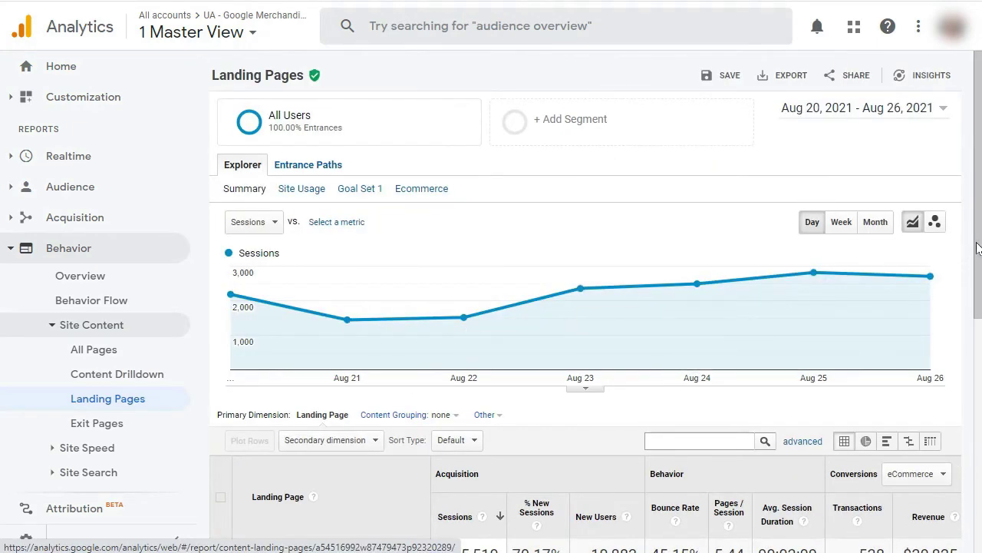
Show Goal 1: Purchase Completed conversions in the Landing Pages table.
{"action": "left_click_drag", "start_coordinate": [977, 257], "coordinate": [964, 368]}
{"action": "scroll", "coordinate": [964, 368], "scroll_direction": "down", "scroll_amount": 2}
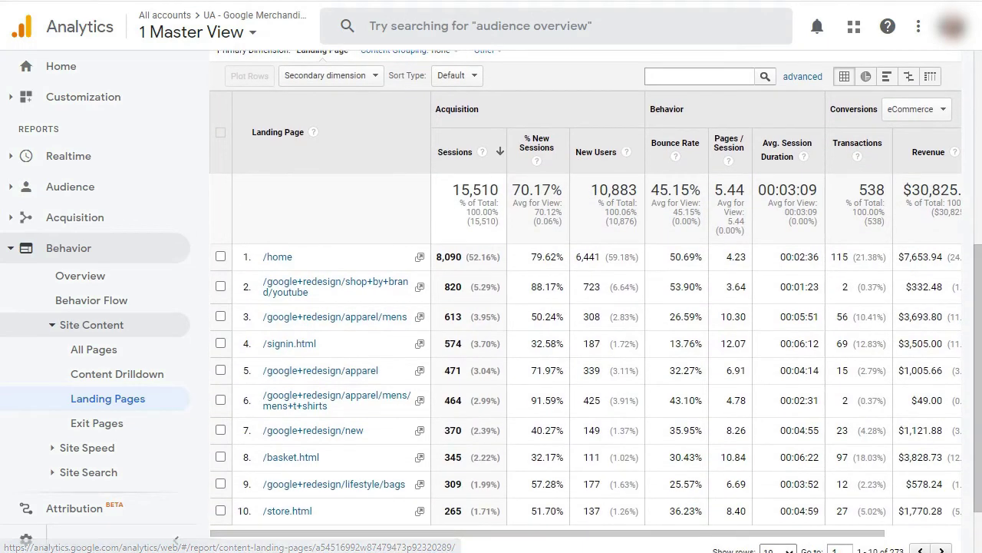
{"action": "left_click", "coordinate": [937, 114]}
{"action": "left_click", "coordinate": [911, 178]}
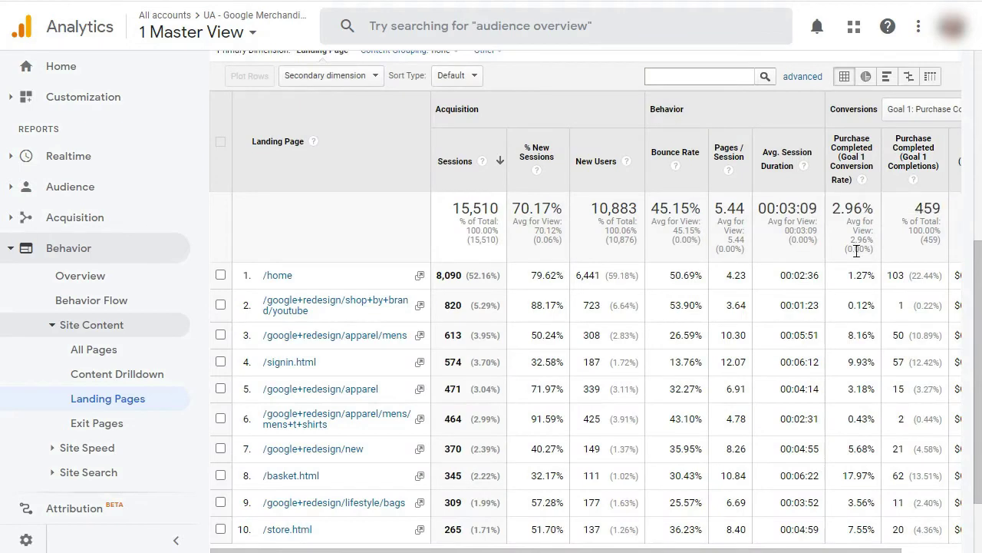
Sort landing pages by Goal 1 Completions, then bring up the conversion metric choices again.
{"action": "left_click_drag", "start_coordinate": [835, 549], "coordinate": [898, 549]}
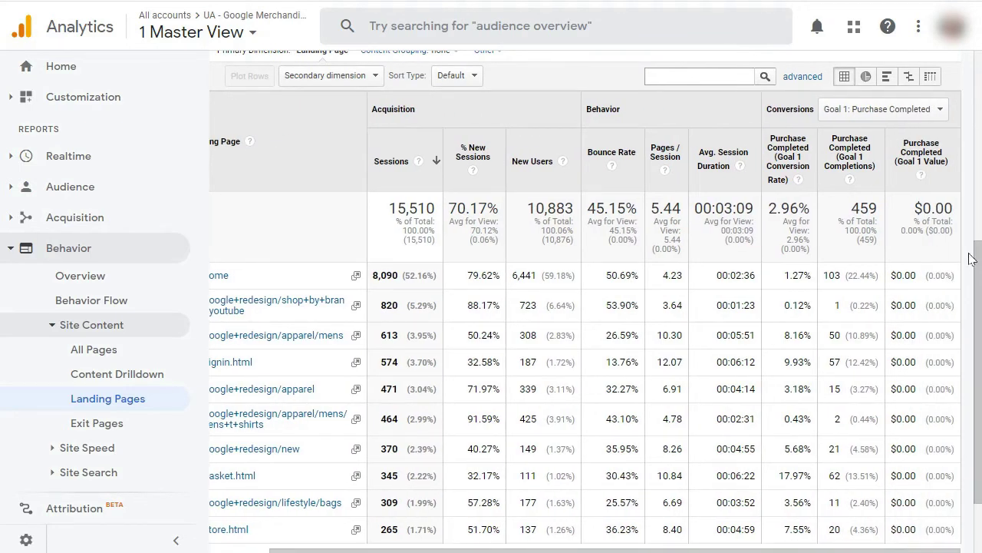
{"action": "left_click", "coordinate": [860, 184]}
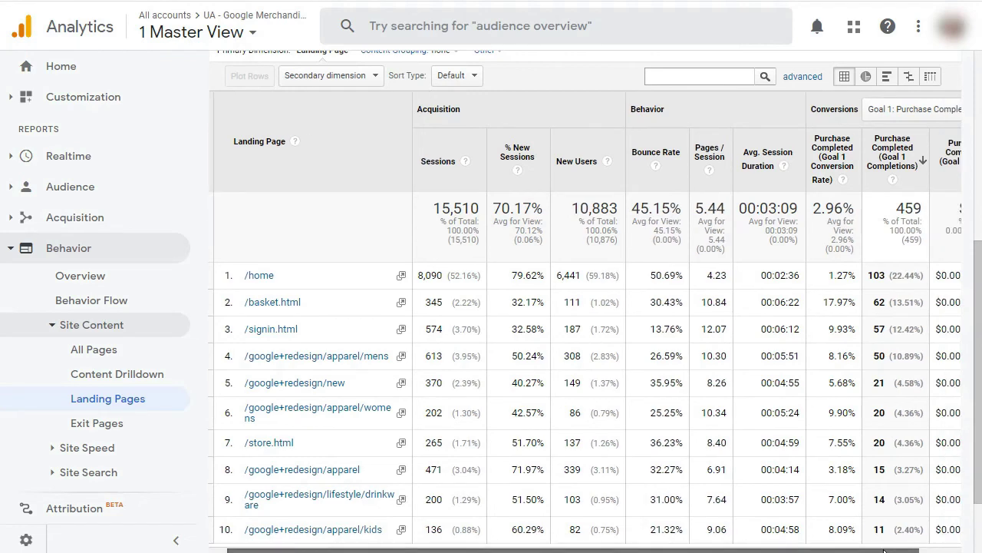
{"action": "left_click_drag", "start_coordinate": [867, 550], "coordinate": [933, 550]}
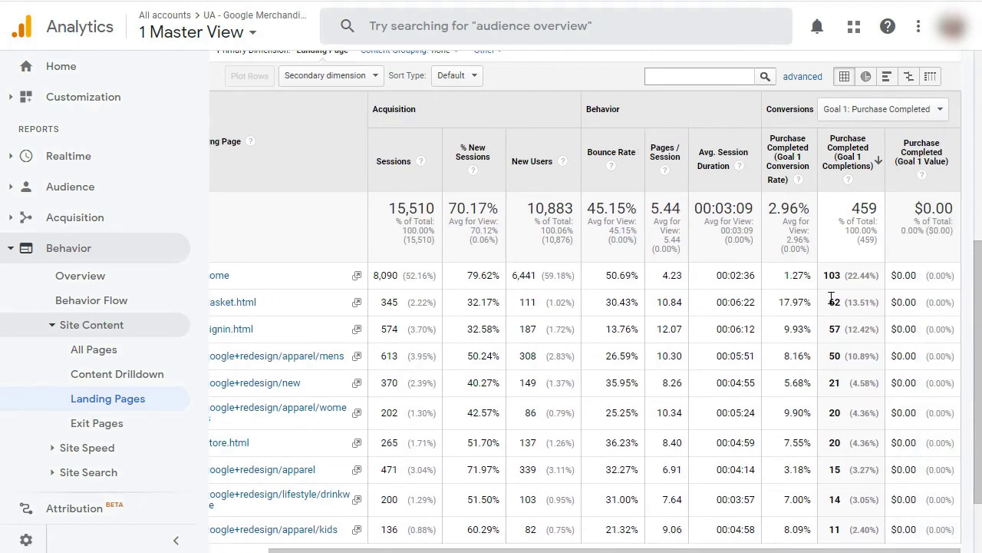
{"action": "left_click", "coordinate": [883, 109]}
Return to eCommerce metrics and sort landing pages by most transactions, then by revenue.
{"action": "left_click", "coordinate": [854, 136]}
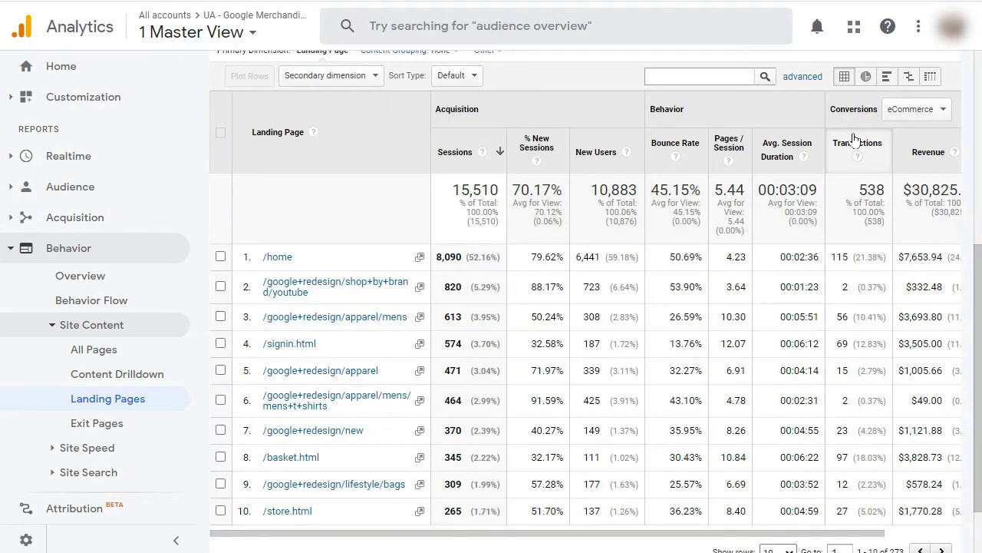
{"action": "left_click", "coordinate": [856, 156]}
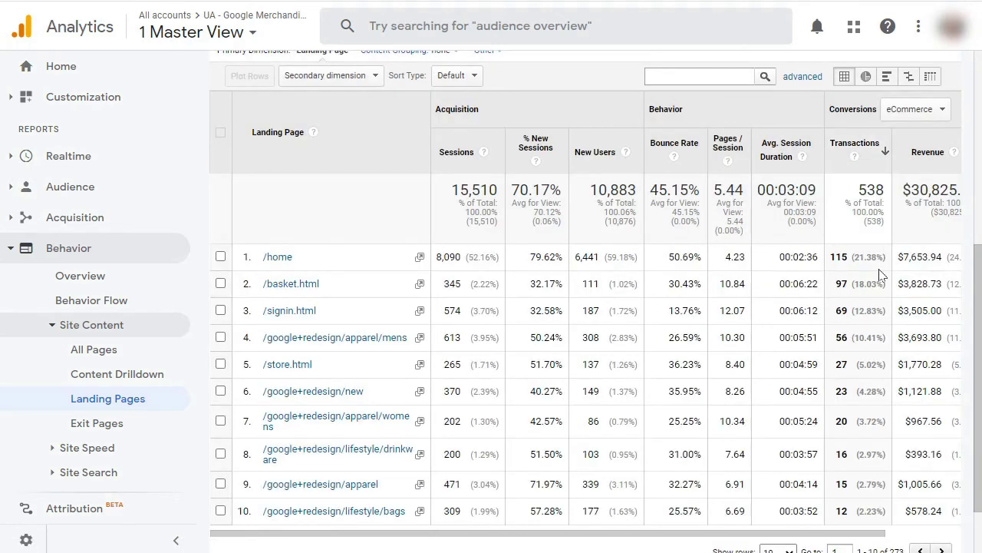
{"action": "left_click", "coordinate": [927, 157]}
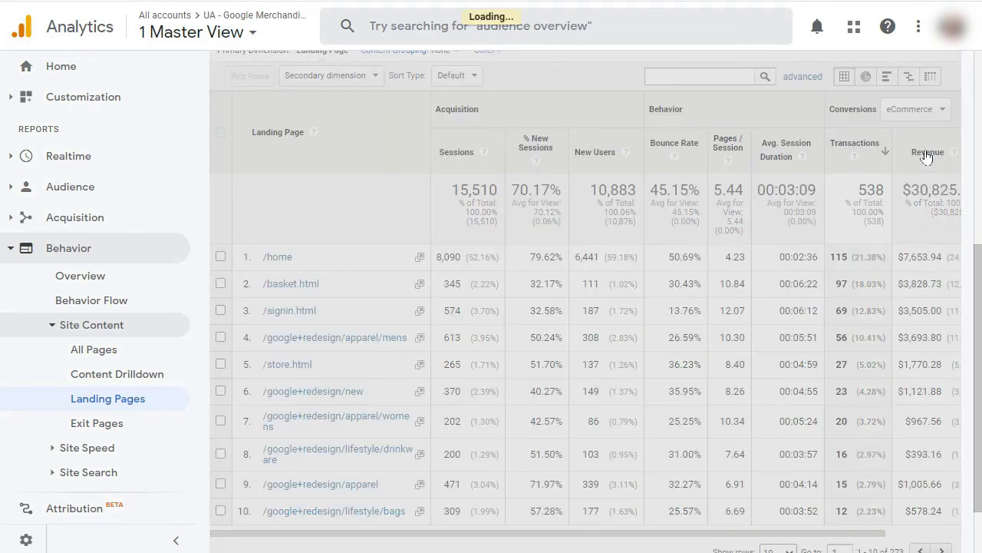